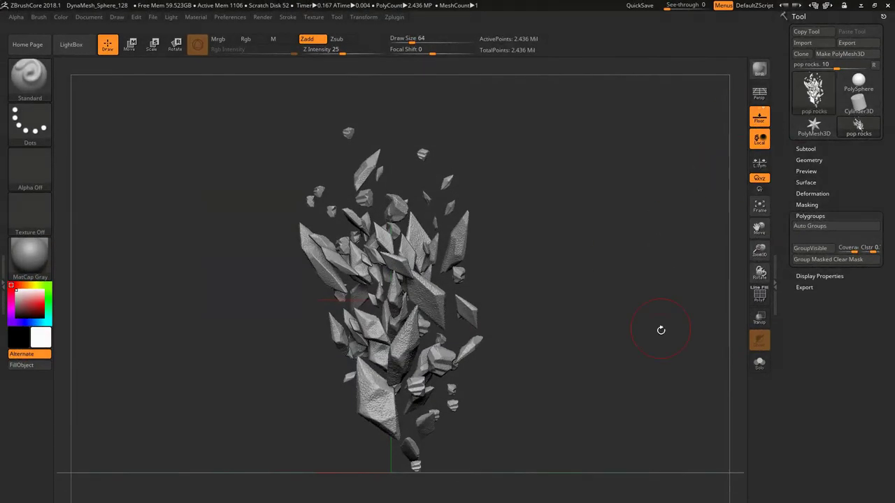
Add a ZSphere as a new subtool and scale it down to a small size.
left_click(713, 455)
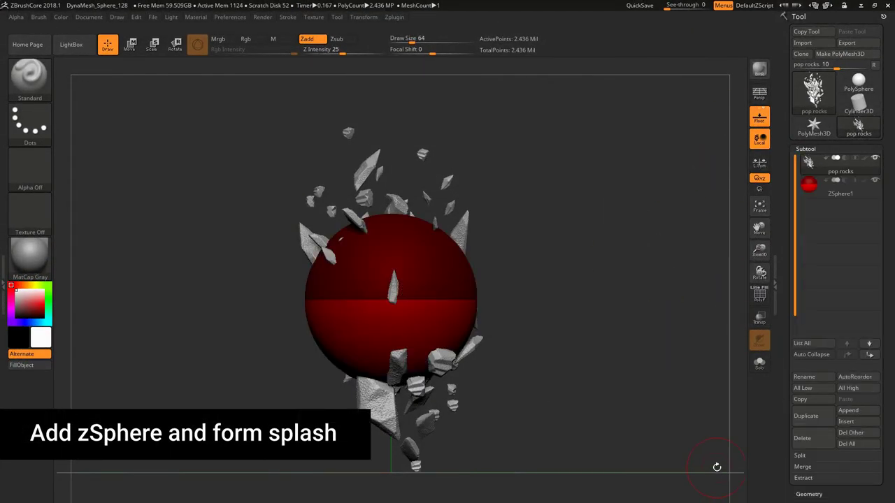
key("e")
mouse_move(390, 300)
left_mouse_down()
mouse_move(359, 300)
mouse_move(507, 261)
left_mouse_up()
Select ZSphere1 and move it down to the base of the rock cluster.
left_click(815, 188)
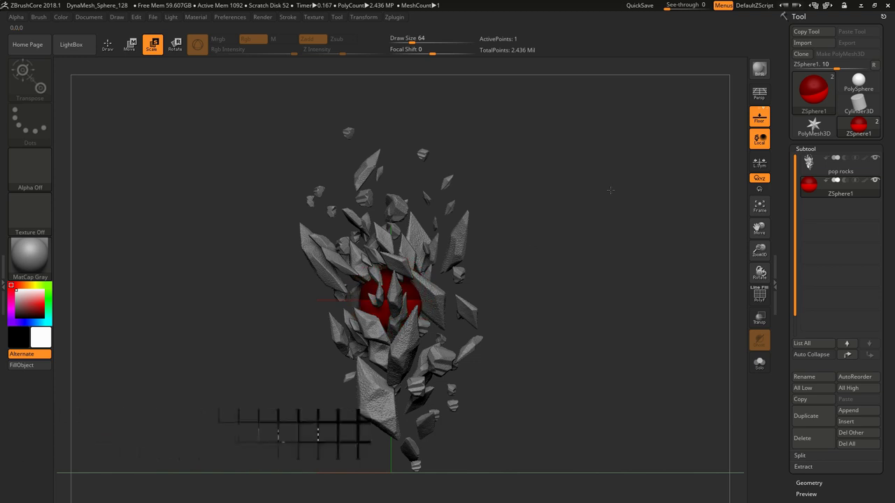
key("w")
left_click_drag(389, 300, 456, 451)
left_click_drag(531, 434, 564, 323)
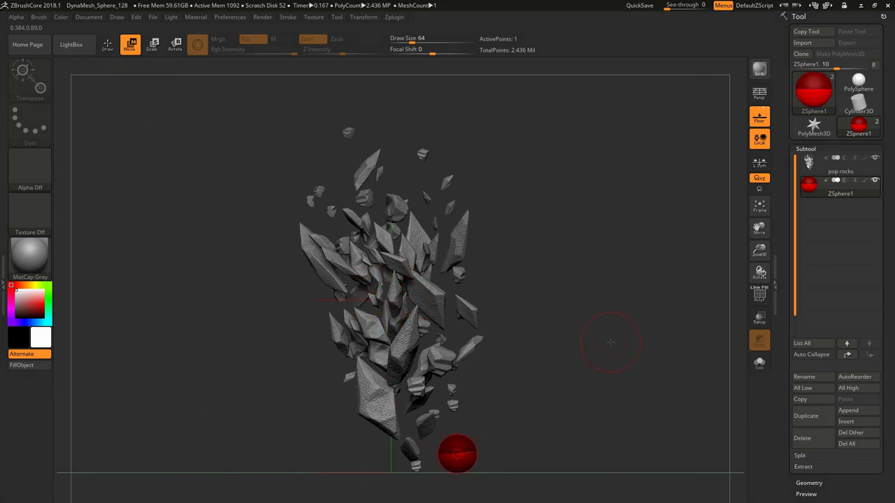
left_click_drag(294, 223, 474, 405)
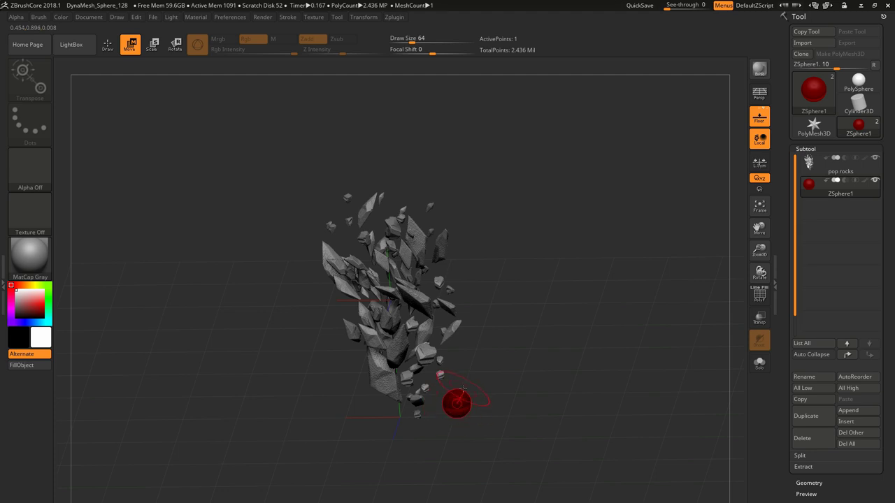
Draw a ZSphere chain from the base and pull its end into a long curve.
key("q")
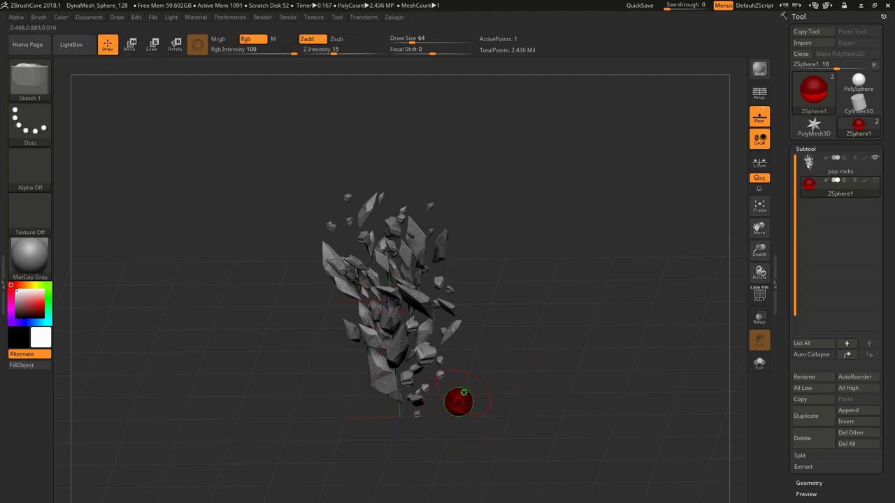
mouse_move(533, 404)
left_mouse_down()
mouse_move(455, 402)
mouse_move(495, 430)
left_mouse_up()
key("w")
key("q")
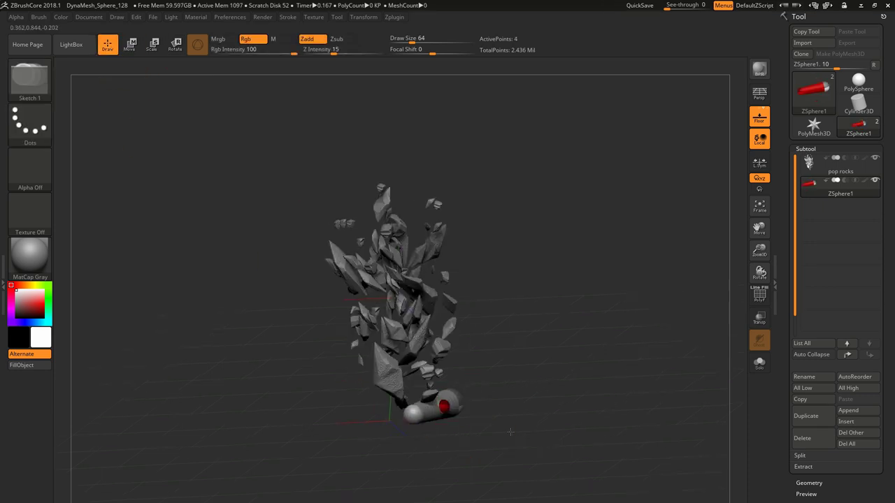
key("w")
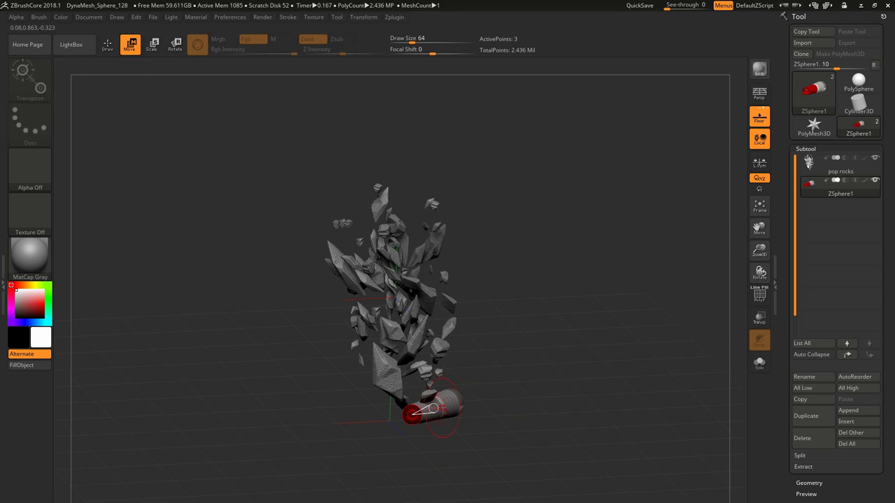
left_click_drag(431, 413, 412, 404)
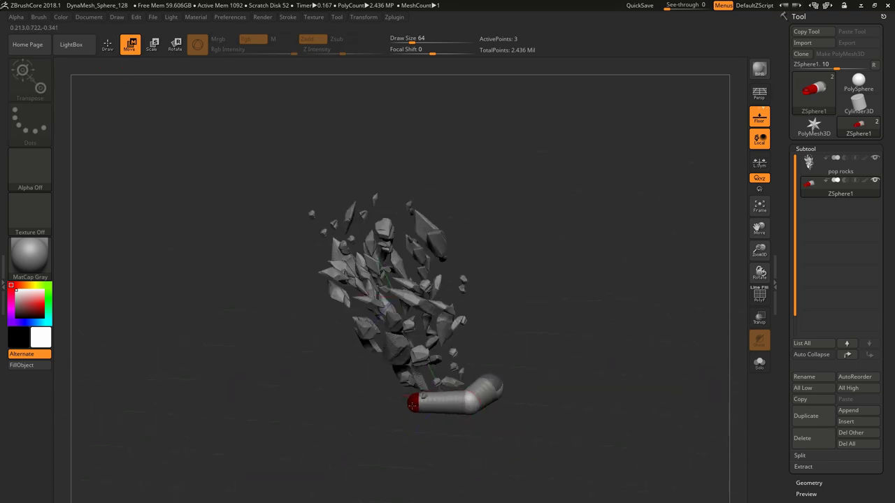
left_click_drag(472, 405, 491, 383)
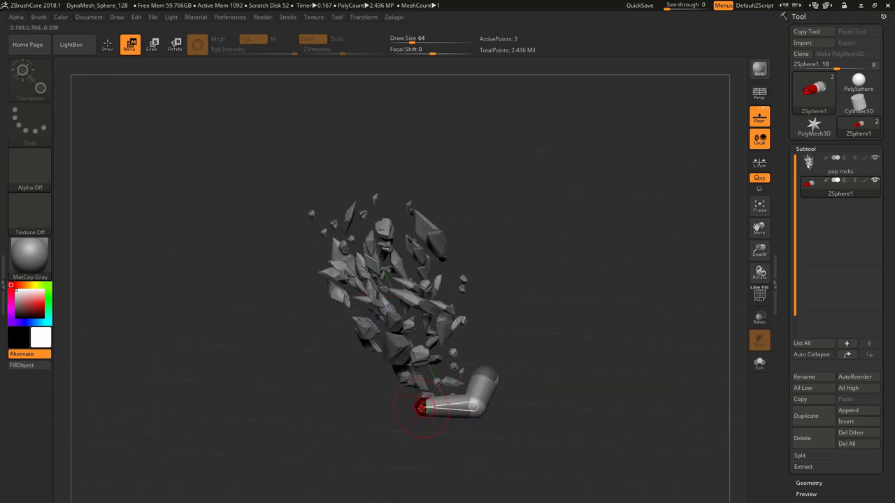
left_click_drag(423, 408, 241, 365)
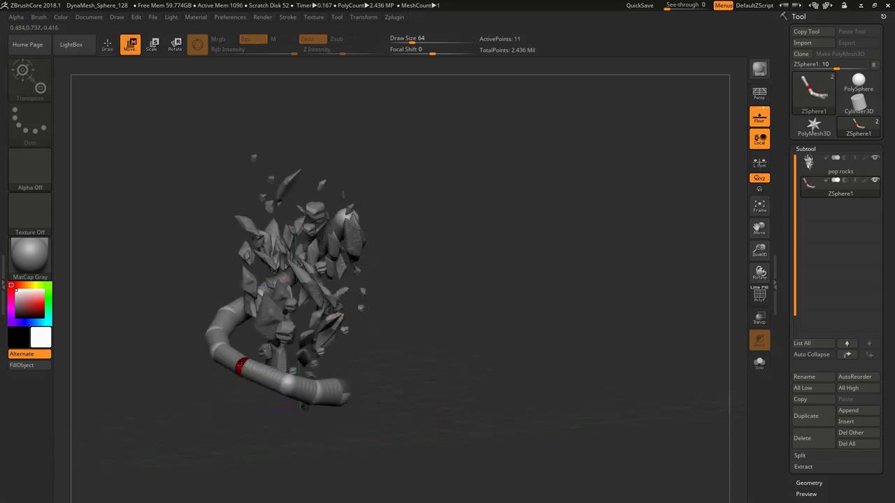
right_click_drag(241, 365, 269, 297)
Add more ZSpheres to extend the tube to a 15-point chain around the rocks.
key("q")
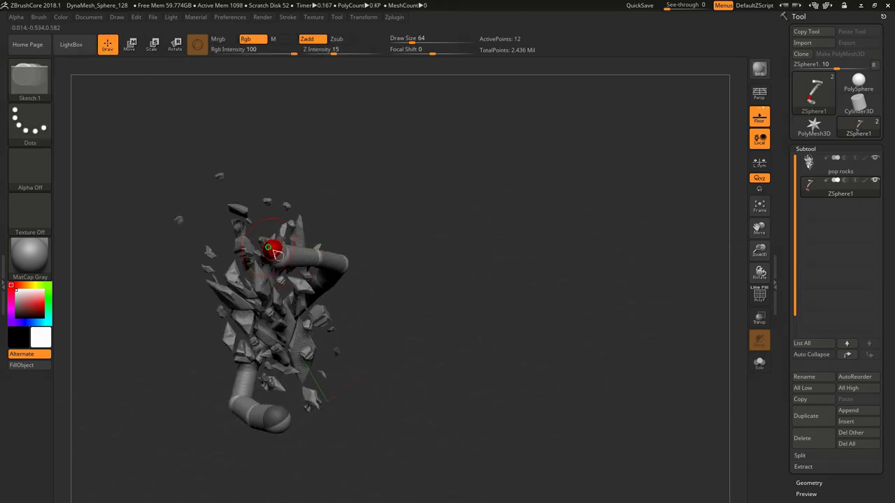
left_click_drag(273, 250, 252, 245)
mouse_move(251, 244)
right_mouse_down()
mouse_move(120, 119)
mouse_move(202, 302)
right_mouse_up()
key("w")
mouse_move(176, 259)
right_mouse_down()
mouse_move(189, 265)
mouse_move(210, 159)
right_mouse_up()
Move the tube's tip, lower and upper ZSpheres so it curls around the rocks' left side and over the top.
left_click(209, 201)
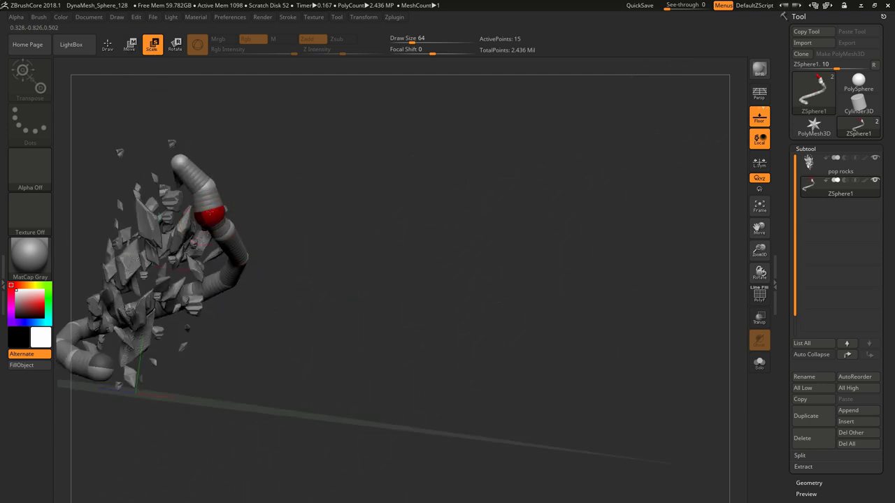
mouse_move(217, 209)
right_mouse_down()
mouse_move(243, 179)
mouse_move(360, 330)
mouse_move(533, 373)
mouse_move(463, 371)
mouse_move(416, 260)
right_mouse_up()
left_click(137, 49)
left_click_drag(426, 241, 451, 244)
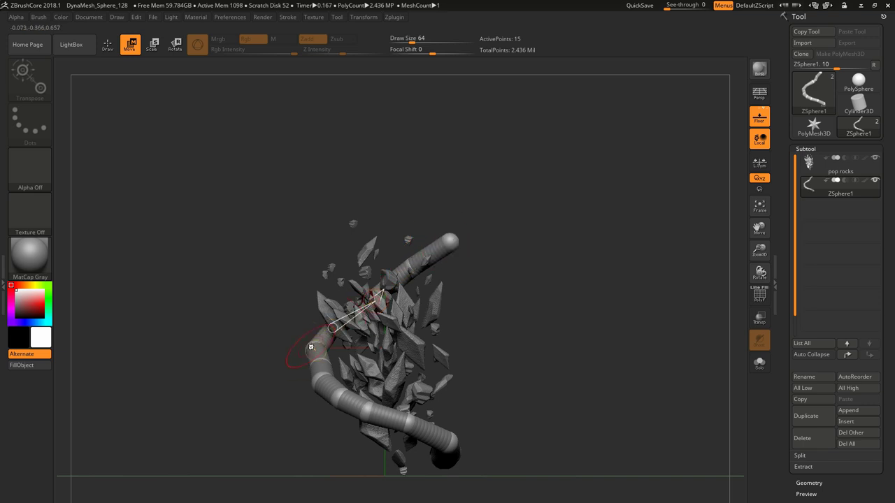
left_click_drag(310, 347, 321, 361)
mouse_move(365, 409)
left_mouse_down()
mouse_move(417, 426)
mouse_move(475, 482)
left_mouse_up()
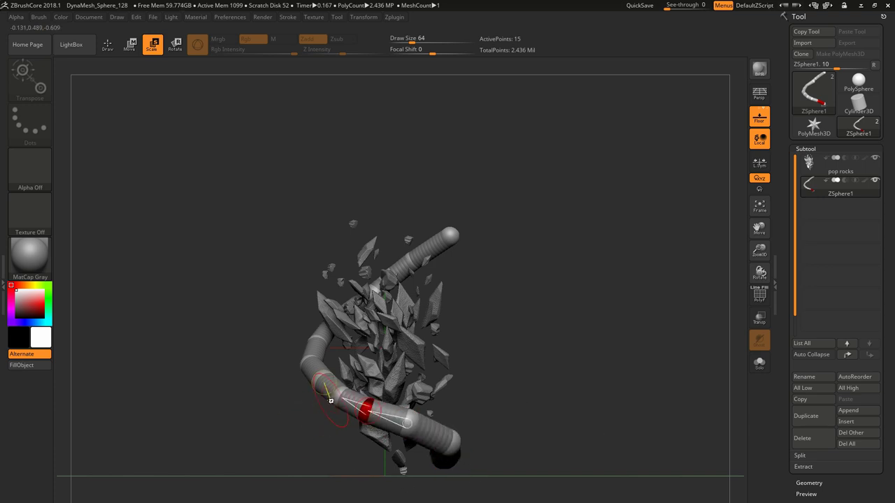
left_click_drag(310, 363, 334, 321)
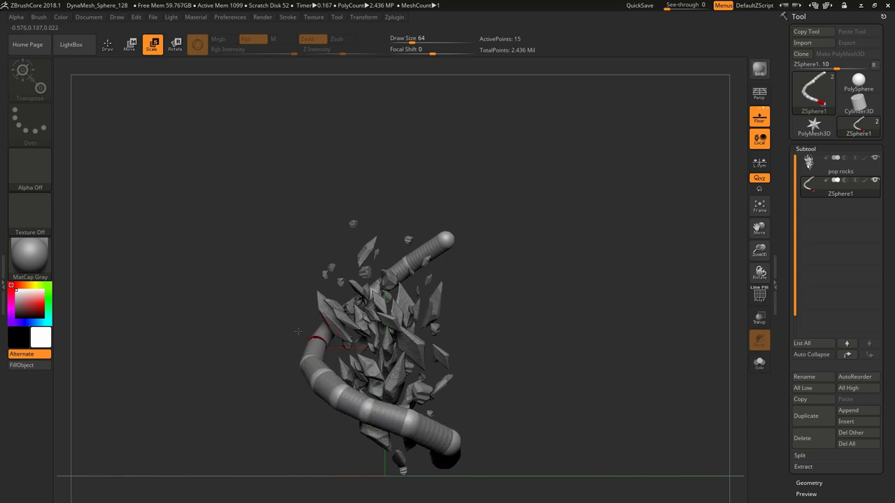
Draw branching ZSphere arms off the tube, reaching 101 points, and splay them outward as tendrils.
key("q")
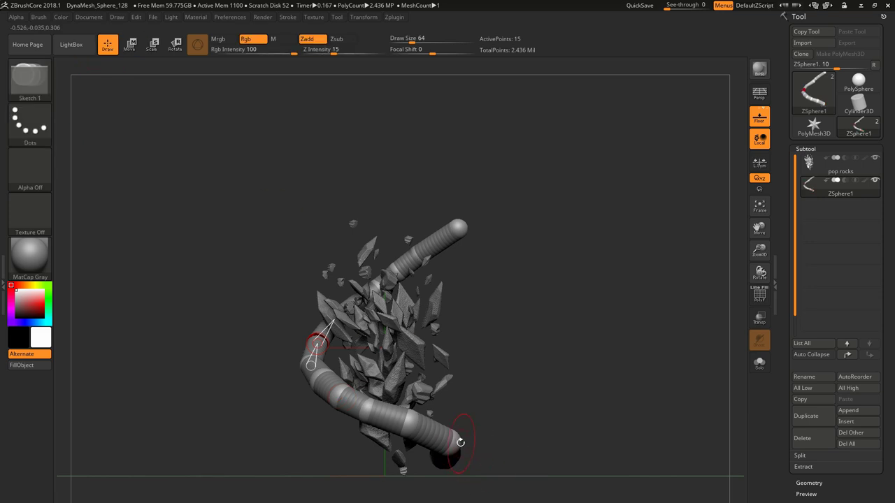
left_click_drag(471, 434, 478, 428)
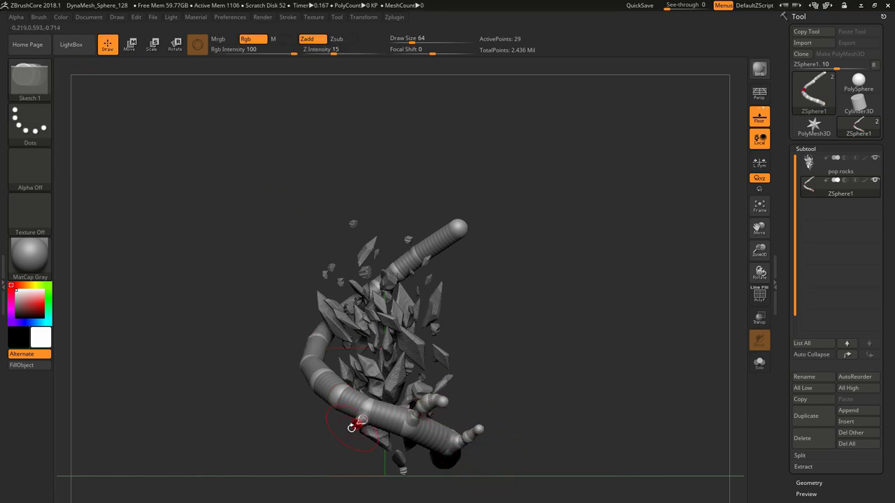
mouse_move(346, 429)
left_mouse_down()
mouse_move(578, 359)
mouse_move(368, 285)
mouse_move(556, 254)
mouse_move(358, 279)
mouse_move(513, 390)
mouse_move(319, 332)
mouse_move(305, 336)
mouse_move(427, 328)
left_mouse_up()
key("w")
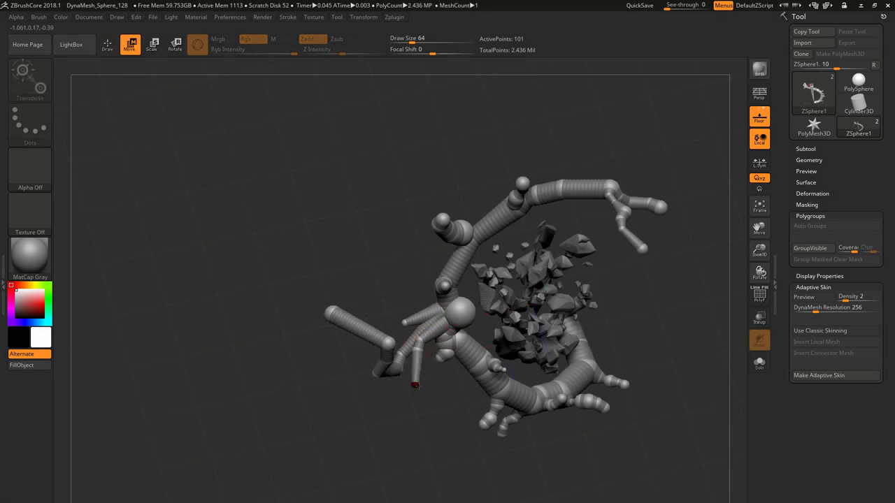
mouse_move(632, 321)
left_mouse_down()
mouse_move(424, 314)
mouse_move(396, 270)
left_mouse_up()
mouse_move(329, 308)
left_mouse_down()
mouse_move(303, 376)
mouse_move(341, 395)
left_mouse_up()
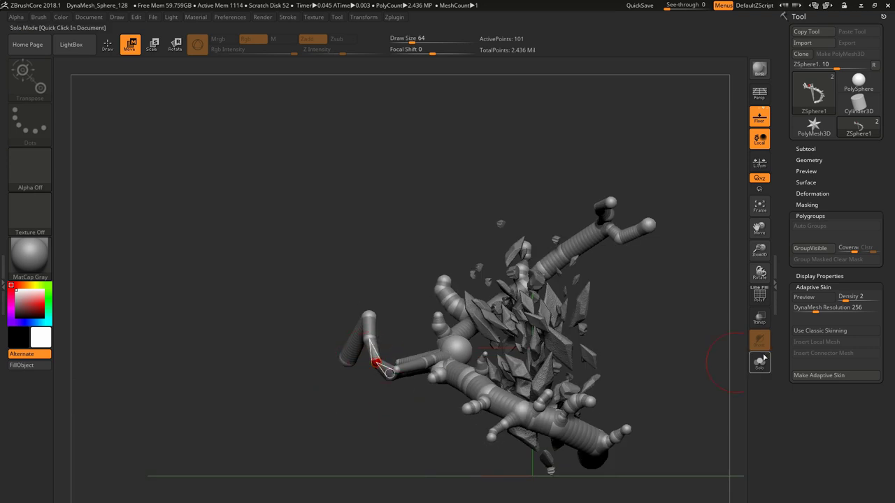
Make an Adaptive Skin from the ZSpheres and DynaMesh it at resolution 256.
key("q")
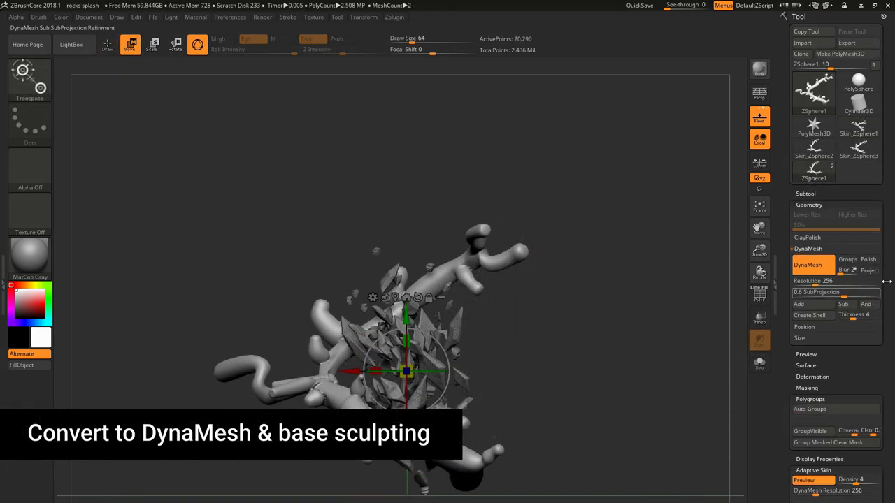
key("q")
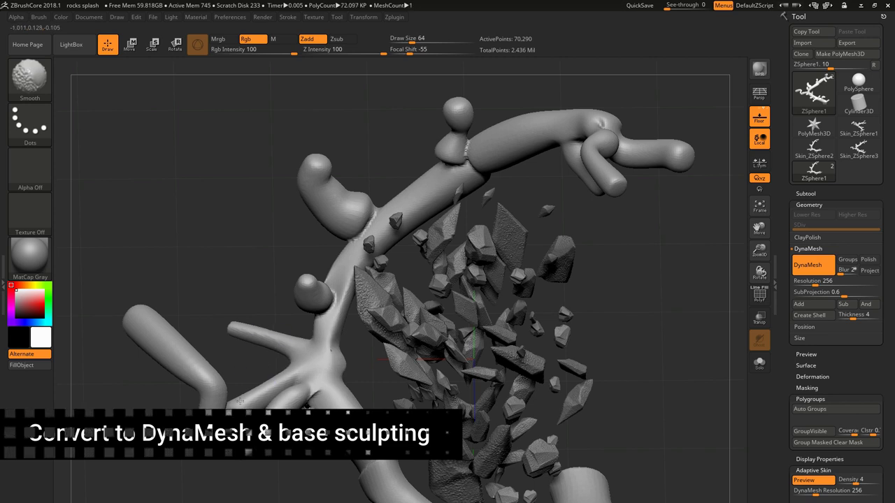
left_click_drag(610, 327, 428, 397)
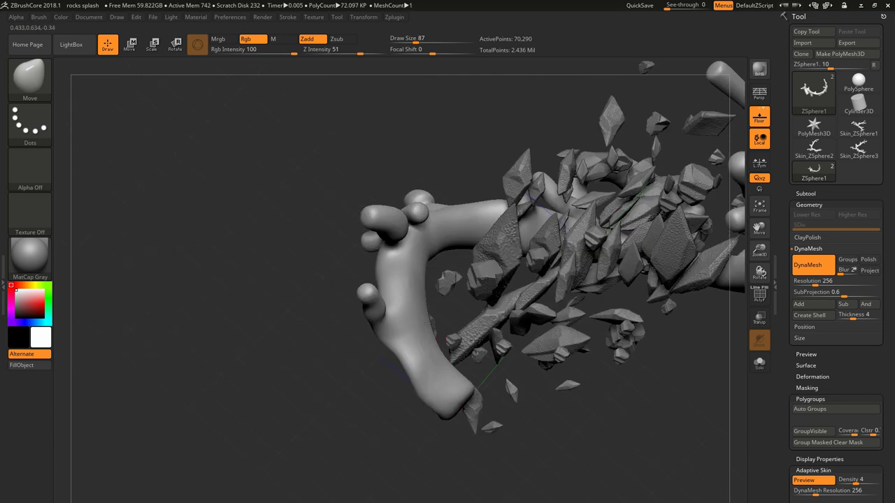
Inflate the lower splash branch using a brush size of 140.
key("space")
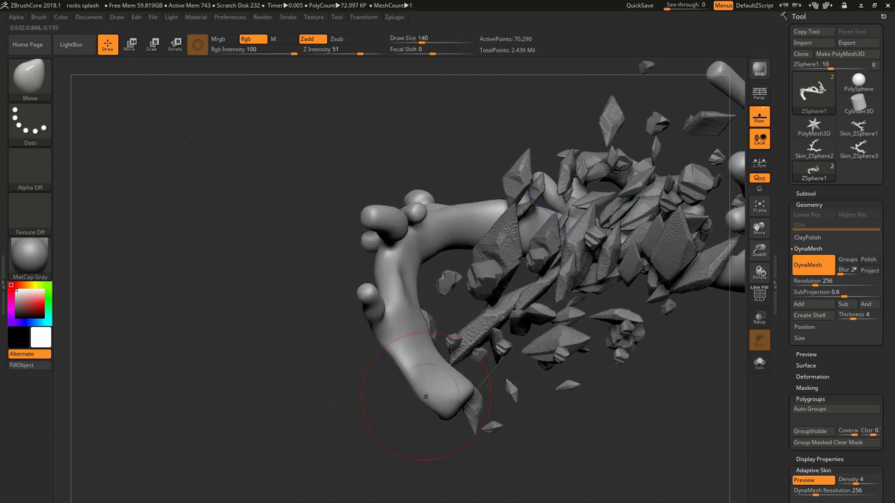
mouse_move(424, 380)
left_mouse_down()
mouse_move(598, 361)
mouse_move(667, 475)
left_mouse_up()
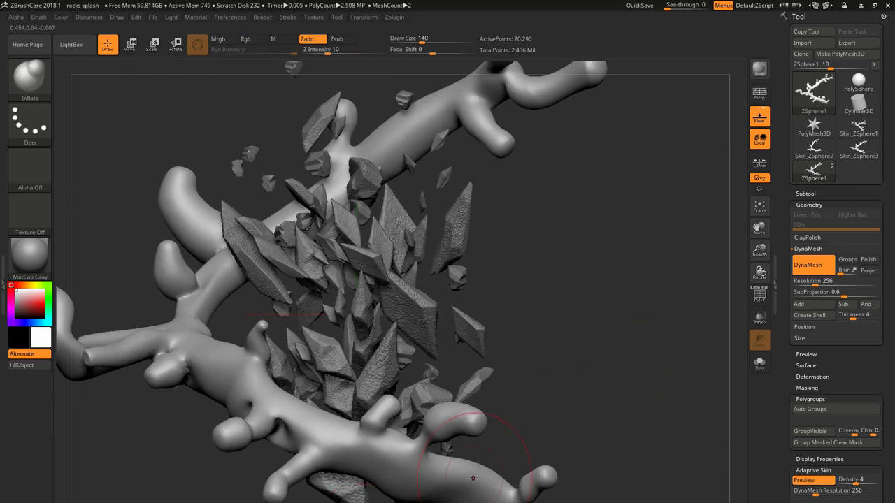
left_click_drag(420, 469, 329, 448)
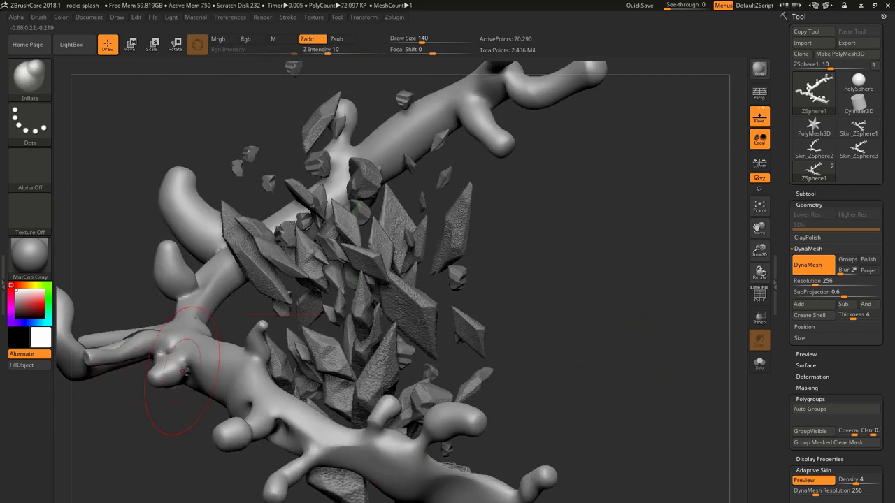
Reduce the brush size to 31 and smooth the thickened tendrils.
key("space")
left_click_drag(193, 370, 183, 369)
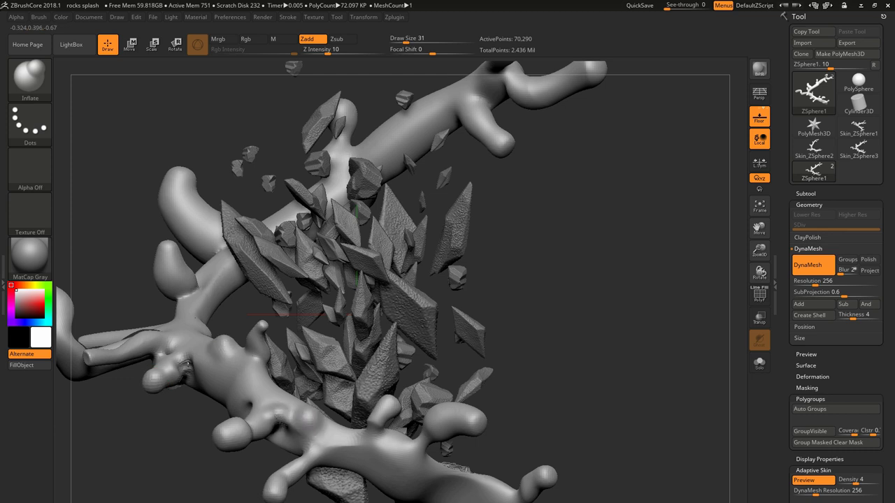
left_click_drag(571, 408, 402, 299)
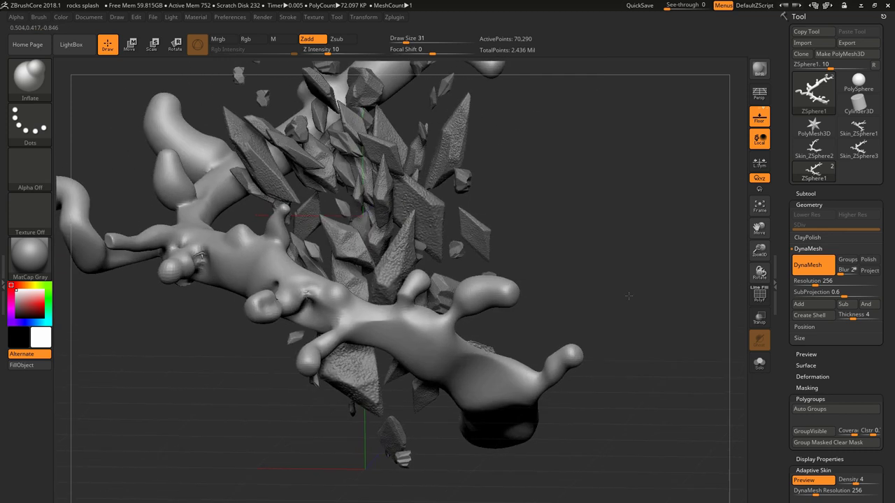
key("shift")
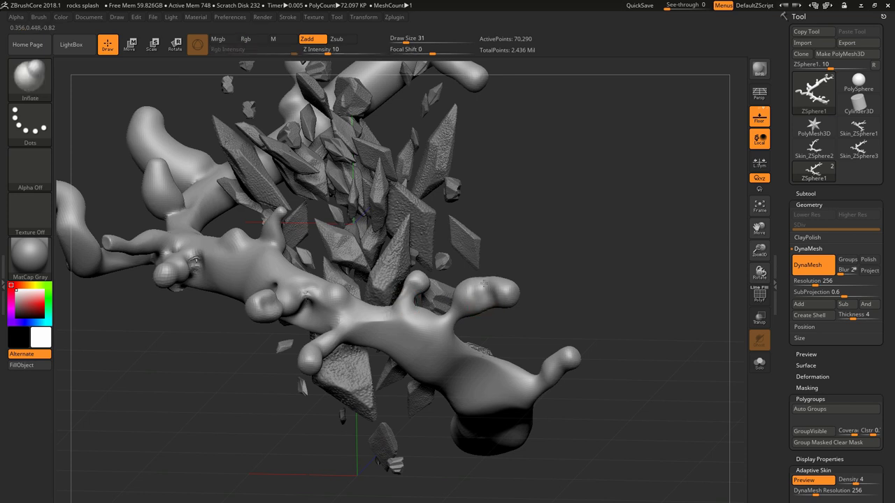
mouse_move(484, 283)
left_mouse_down()
mouse_move(541, 294)
mouse_move(420, 307)
mouse_move(405, 335)
mouse_move(391, 340)
mouse_move(393, 426)
mouse_move(485, 345)
mouse_move(335, 221)
mouse_move(355, 221)
left_mouse_up()
key("shift")
Sculpt fuller arms with rounded droplet tips using Standard and Inflate, remeshing to about 58,978 points.
key("space")
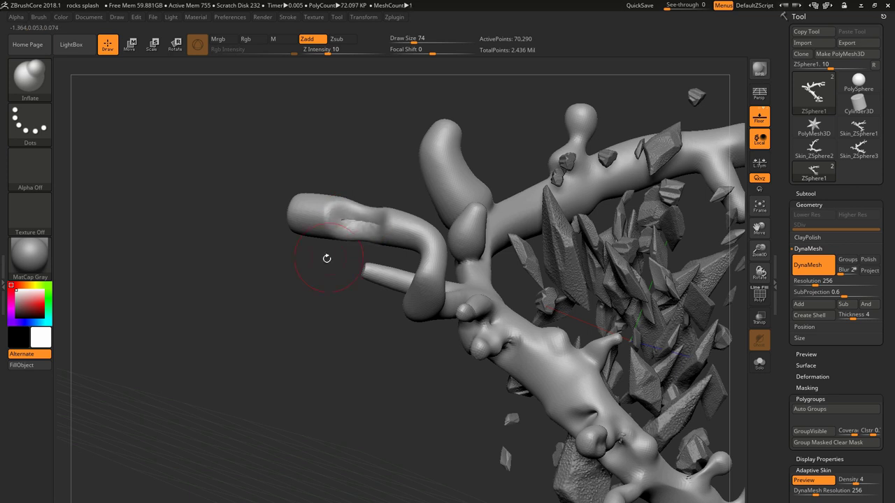
left_click_drag(326, 256, 367, 187)
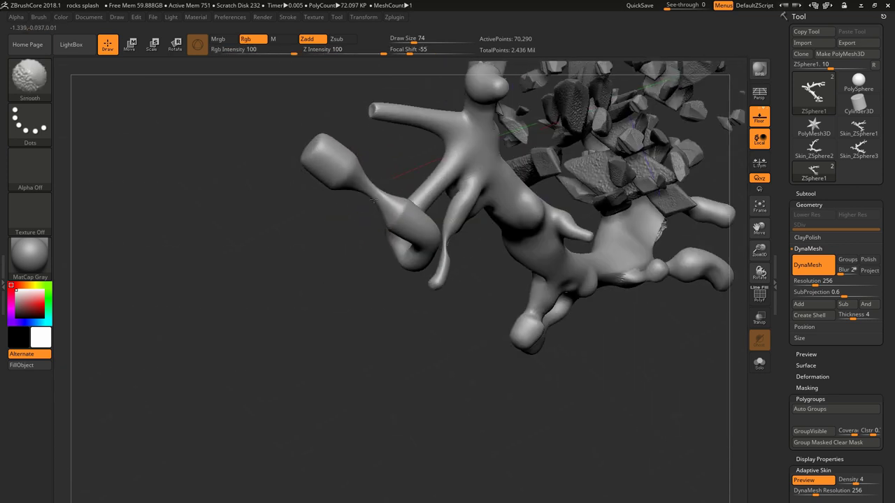
left_click_drag(351, 186, 374, 198)
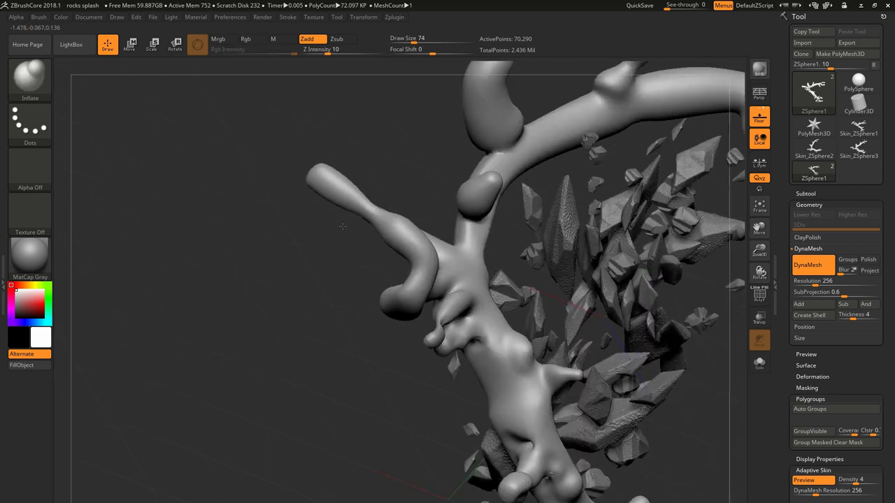
left_click_drag(151, 333, 130, 335)
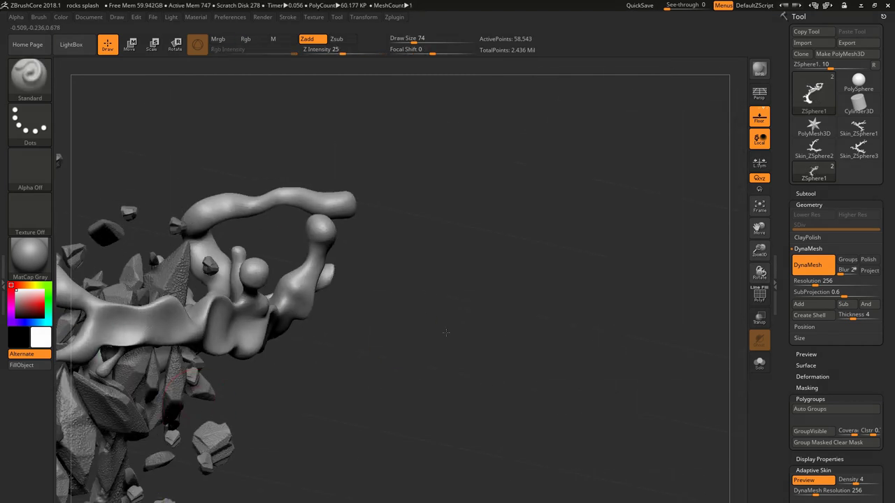
mouse_move(445, 333)
left_mouse_down()
mouse_move(425, 376)
mouse_move(455, 185)
mouse_move(567, 306)
mouse_move(284, 149)
left_mouse_up()
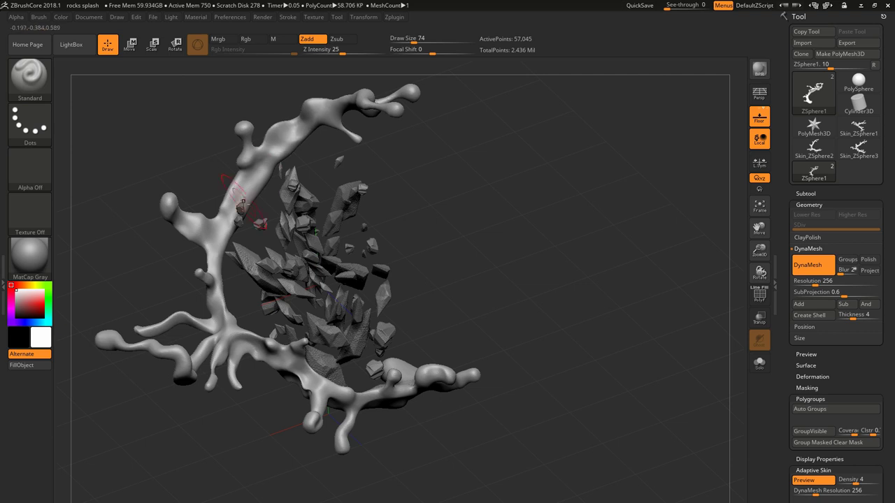
left_click_drag(554, 291, 479, 340)
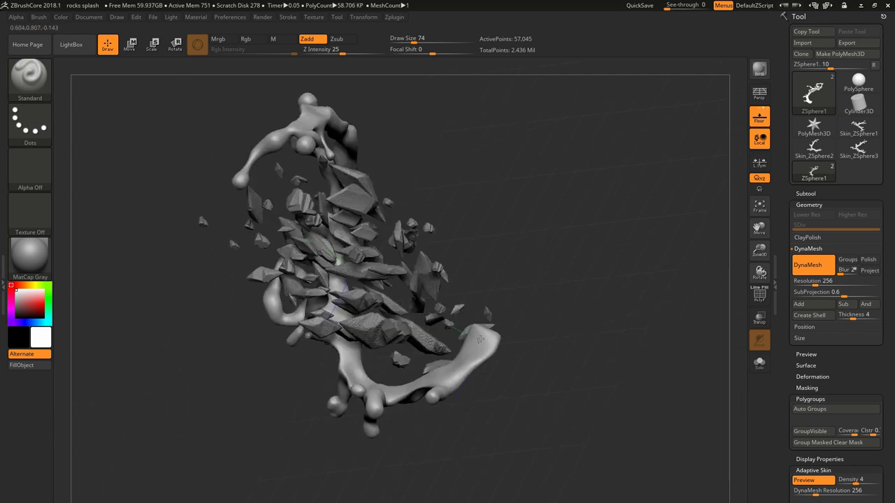
mouse_move(552, 295)
left_mouse_down()
mouse_move(588, 263)
mouse_move(313, 197)
left_mouse_up()
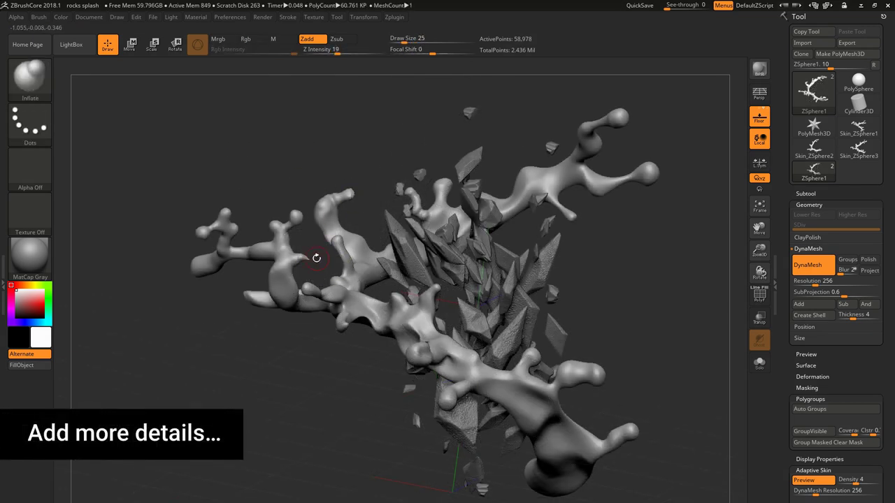
Remesh the splash at DynaMesh resolution 600 and shape it into a crown-like ring around the rocks.
mouse_move(308, 151)
left_mouse_down()
mouse_move(291, 365)
mouse_move(373, 256)
mouse_move(314, 257)
mouse_move(339, 262)
mouse_move(314, 268)
mouse_move(325, 280)
left_mouse_up()
mouse_move(320, 333)
left_mouse_down()
mouse_move(319, 295)
mouse_move(322, 313)
left_mouse_up()
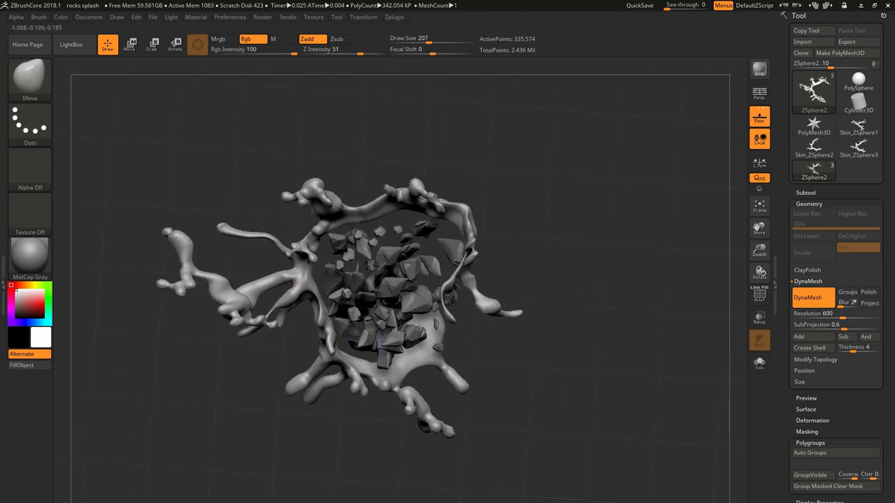
Reshape the upper ring and arms with Move, then set Standard to DragRect stroke with an alpha.
left_click_drag(283, 214, 350, 195)
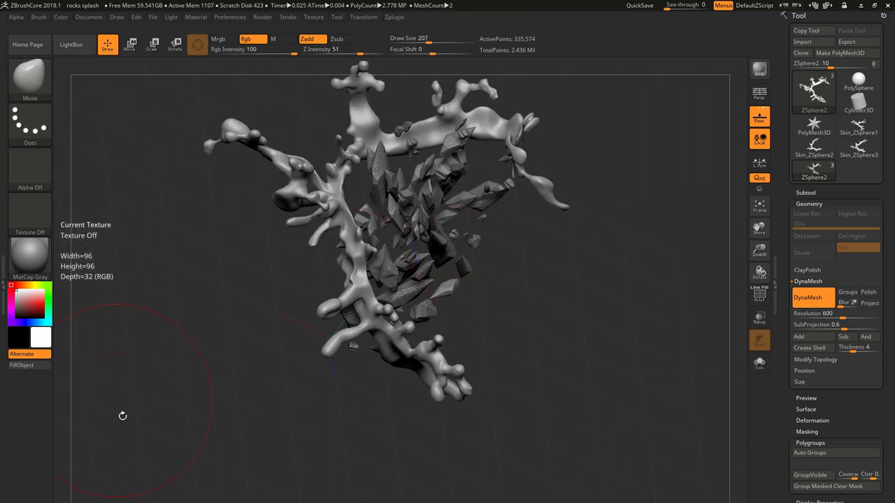
left_click(133, 133)
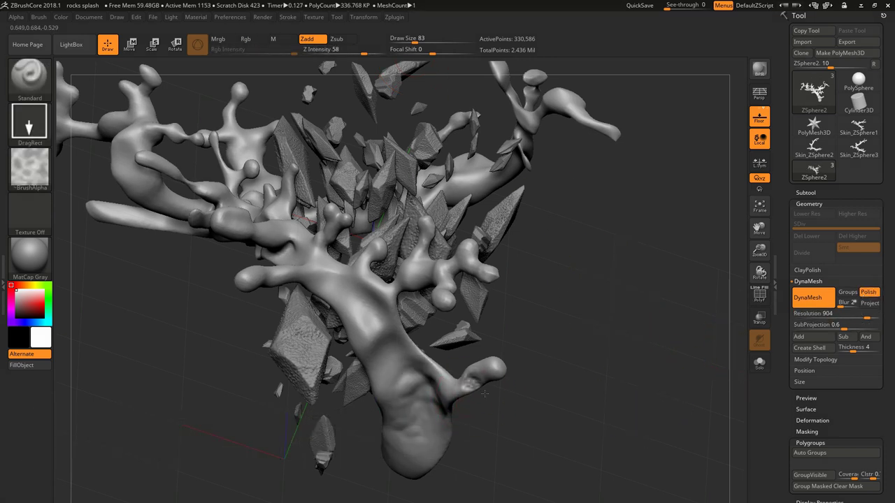
Stamp rippled alpha texture onto two branch tips and up the splash trunk.
left_click_drag(467, 377, 490, 381)
left_click_drag(461, 462, 456, 474, "ctrl")
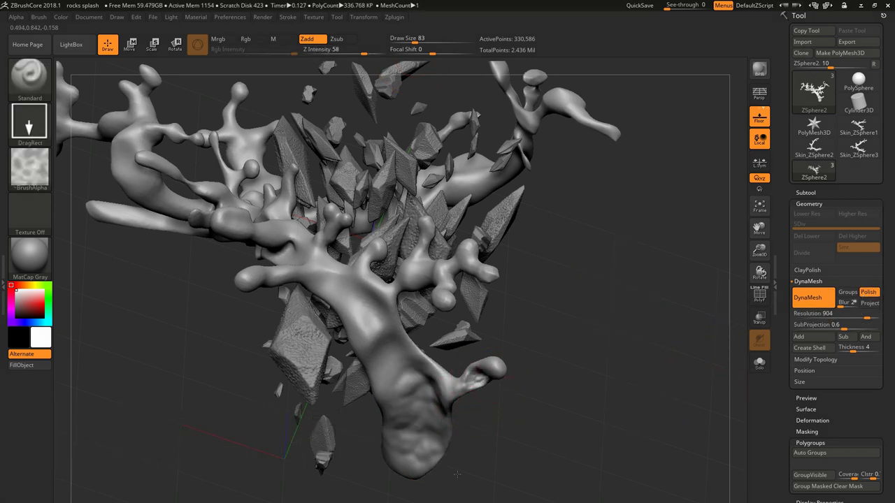
left_click_drag(394, 320, 402, 288)
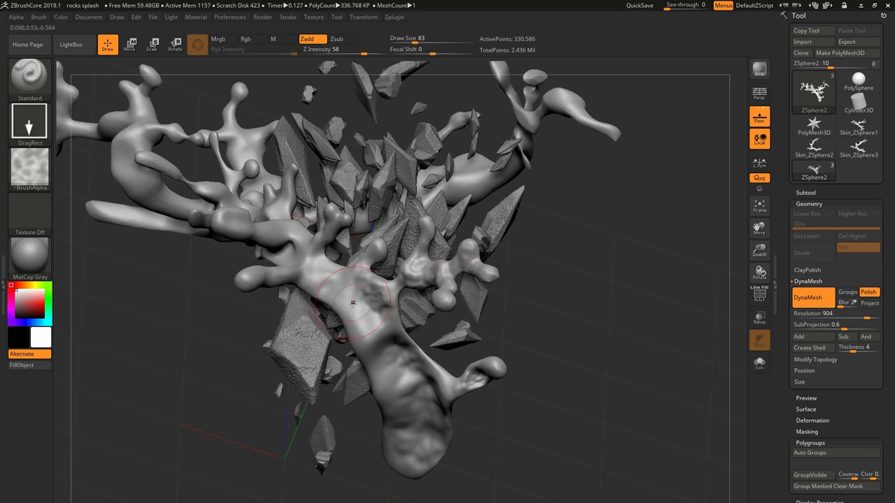
mouse_move(350, 280)
left_mouse_down()
mouse_move(371, 307)
mouse_move(489, 335)
left_mouse_up()
left_click_drag(210, 266, 306, 274)
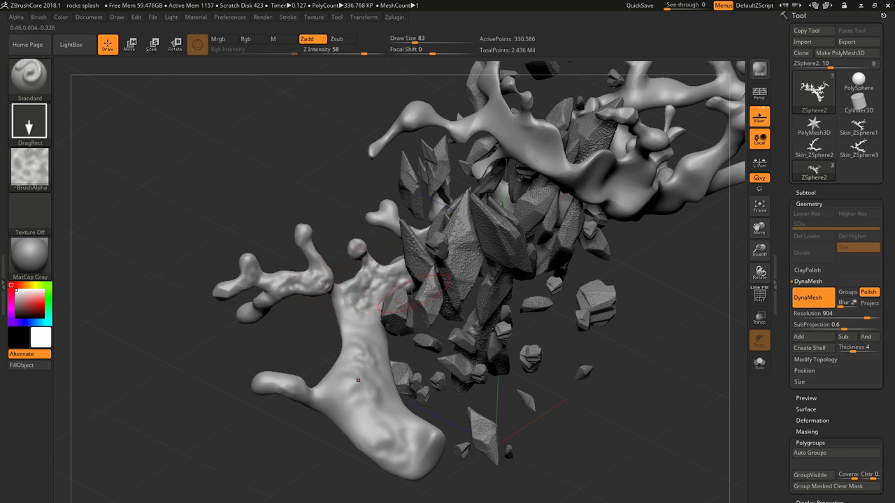
mouse_move(544, 457)
left_mouse_down()
mouse_move(607, 253)
mouse_move(361, 255)
mouse_move(422, 299)
mouse_move(415, 312)
mouse_move(610, 257)
left_mouse_up()
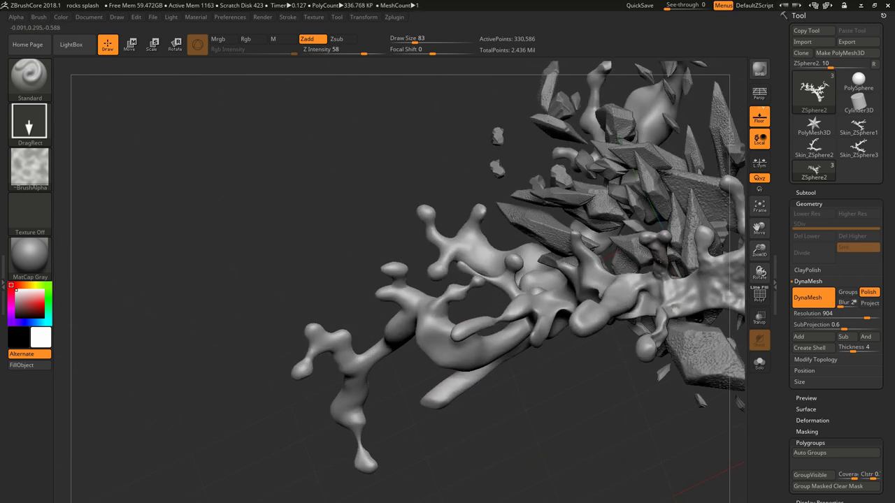
left_click_drag(609, 303, 599, 310)
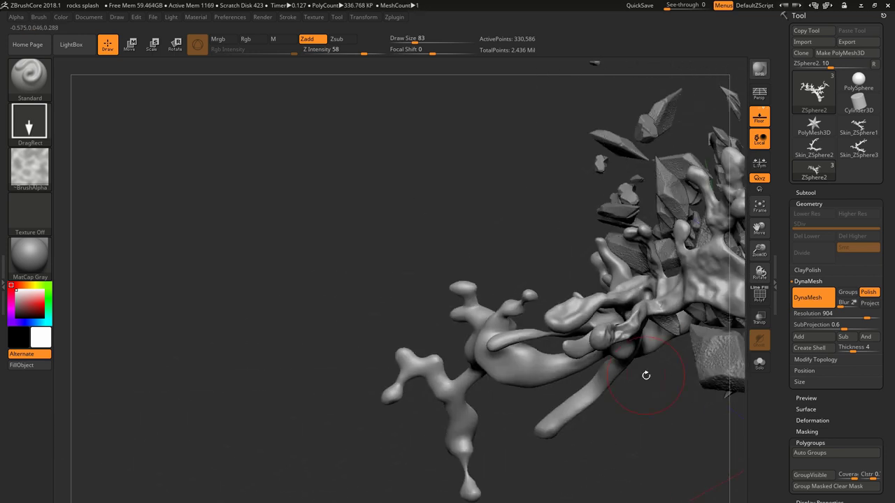
mouse_move(645, 373)
left_mouse_down()
mouse_move(580, 397)
mouse_move(535, 286)
left_mouse_up()
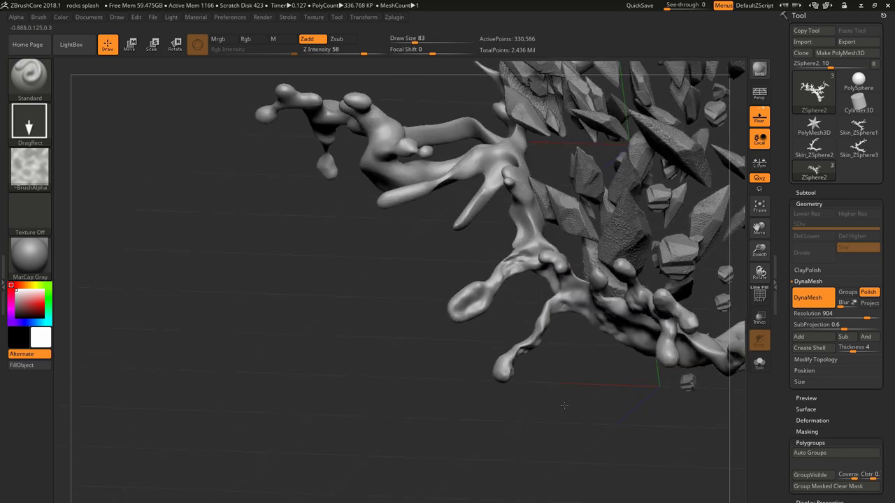
mouse_move(536, 278)
right_mouse_down()
mouse_move(500, 262)
mouse_move(499, 283)
mouse_move(443, 345)
mouse_move(404, 267)
right_mouse_up()
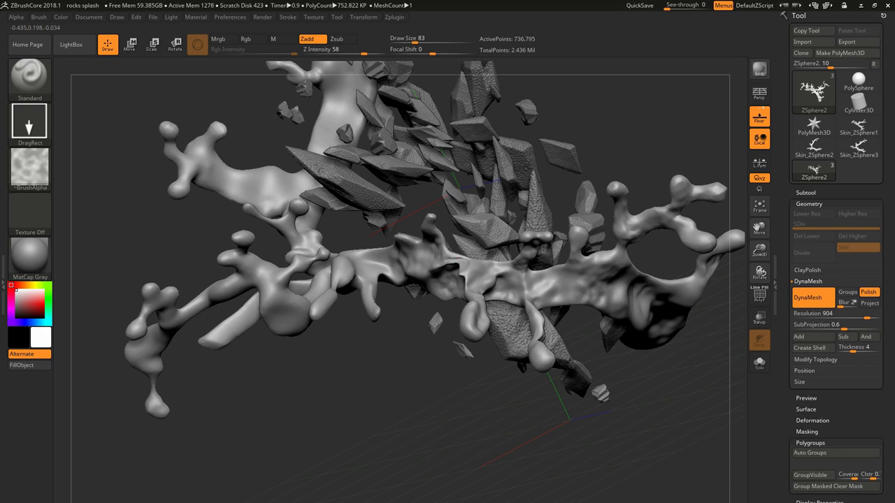
Stamp rippled alpha texture strokes along the upper splash arch, orbiting to new angles between strokes.
right_click_drag(393, 355, 535, 214)
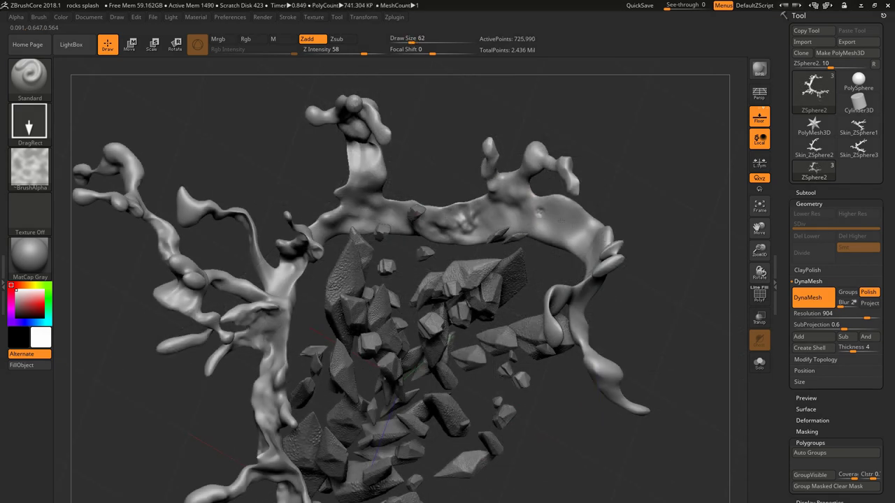
right_click_drag(574, 237, 637, 181)
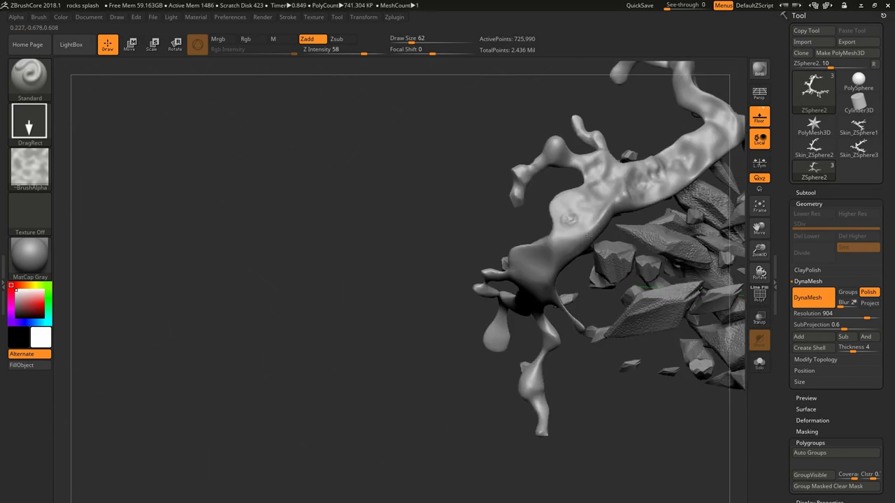
left_click_drag(589, 236, 568, 281)
mouse_move(568, 281)
right_mouse_down()
mouse_move(448, 260)
mouse_move(692, 410)
mouse_move(592, 380)
mouse_move(323, 156)
right_mouse_up()
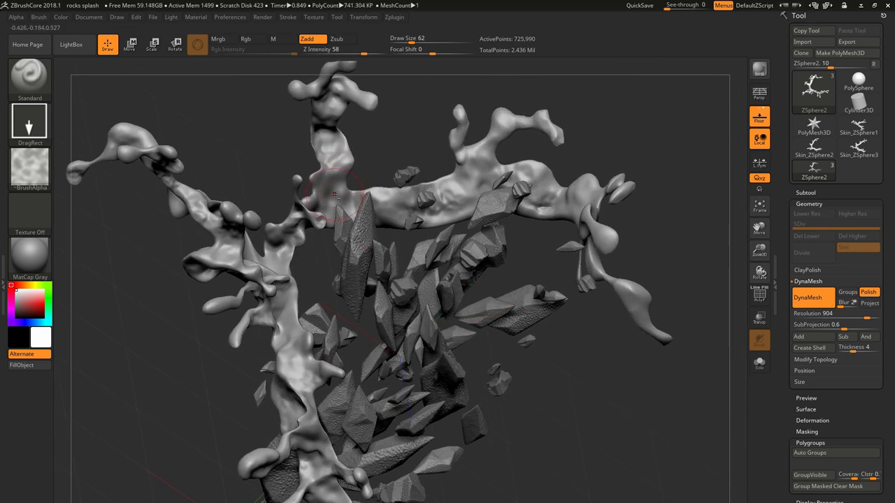
left_click_drag(334, 194, 465, 215)
right_click_drag(618, 288, 560, 185)
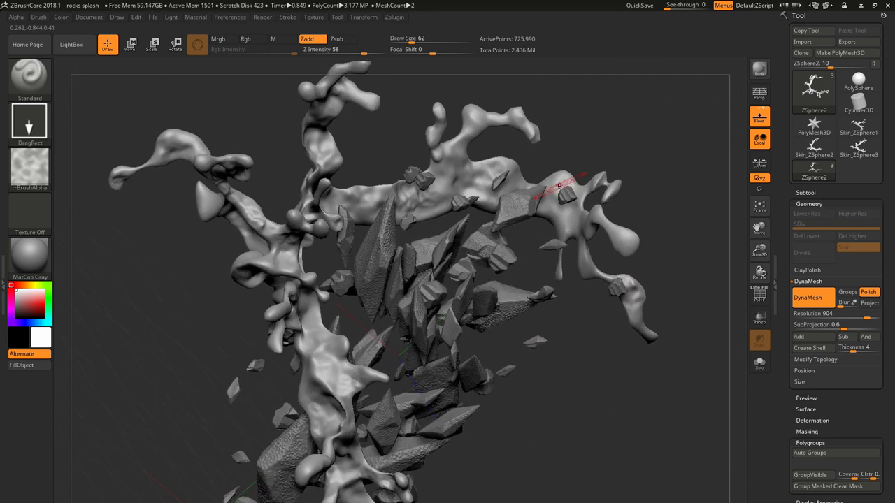
mouse_move(665, 224)
right_mouse_down()
mouse_move(573, 171)
mouse_move(499, 272)
right_mouse_up()
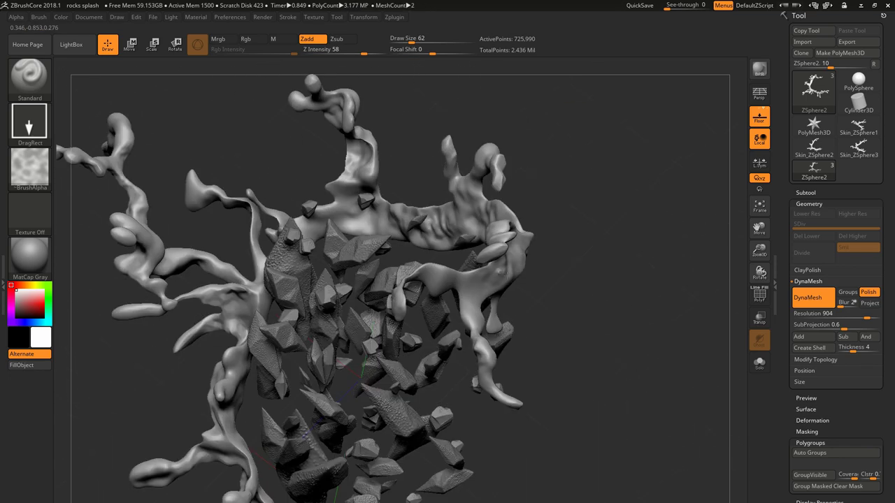
mouse_move(594, 257)
right_mouse_down()
mouse_move(386, 282)
mouse_move(392, 265)
mouse_move(468, 250)
mouse_move(529, 359)
mouse_move(613, 283)
mouse_move(595, 287)
mouse_move(606, 356)
mouse_move(644, 256)
mouse_move(615, 323)
right_mouse_up()
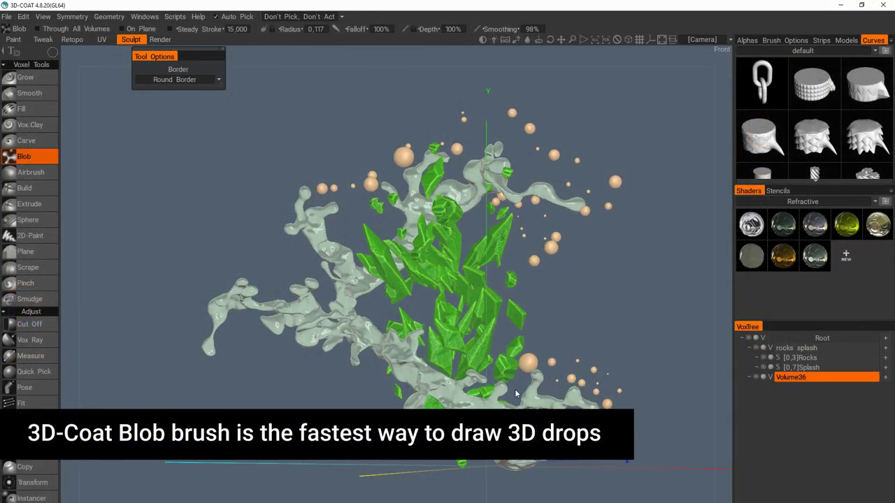
Add small Blob droplets below the splash and one large droplet near its bottom.
mouse_move(516, 395)
right_mouse_down()
mouse_move(475, 390)
mouse_move(236, 296)
right_mouse_up()
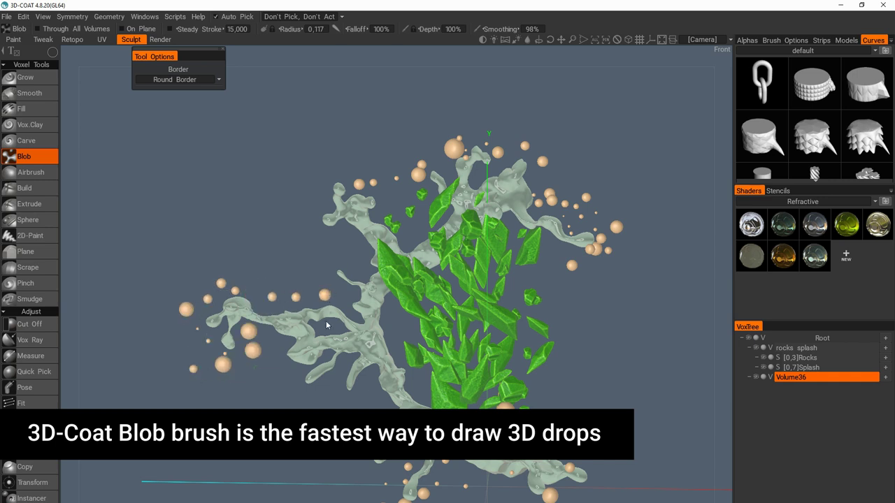
mouse_move(326, 321)
left_mouse_down()
mouse_move(311, 410)
mouse_move(340, 409)
left_mouse_up()
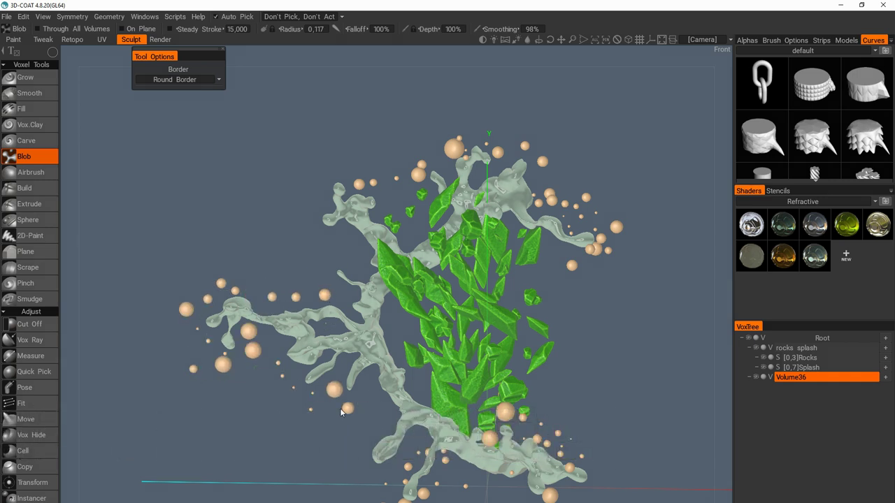
left_click(359, 393)
right_click_drag(571, 414, 315, 323)
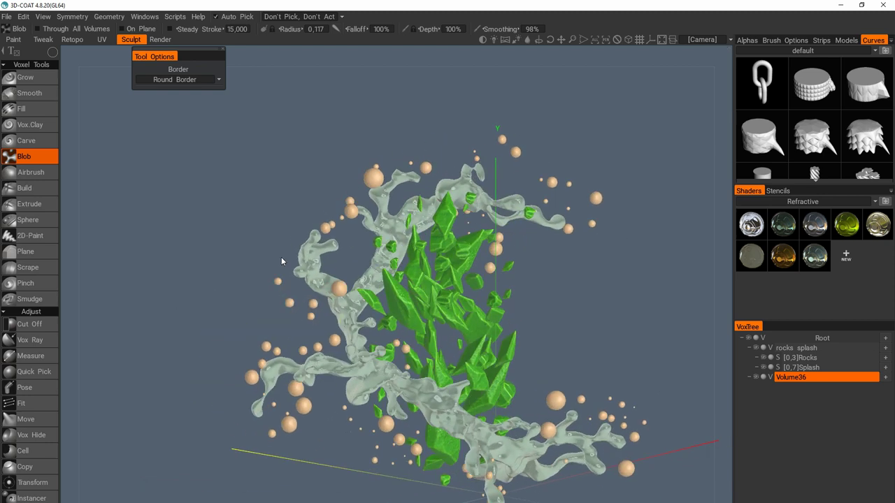
mouse_move(549, 280)
right_mouse_down()
mouse_move(544, 318)
mouse_move(558, 317)
mouse_move(534, 360)
mouse_move(560, 336)
mouse_move(545, 329)
right_mouse_up()
Switch from the Smudge tool to the Move tool for reshaping the splash.
left_click(28, 300)
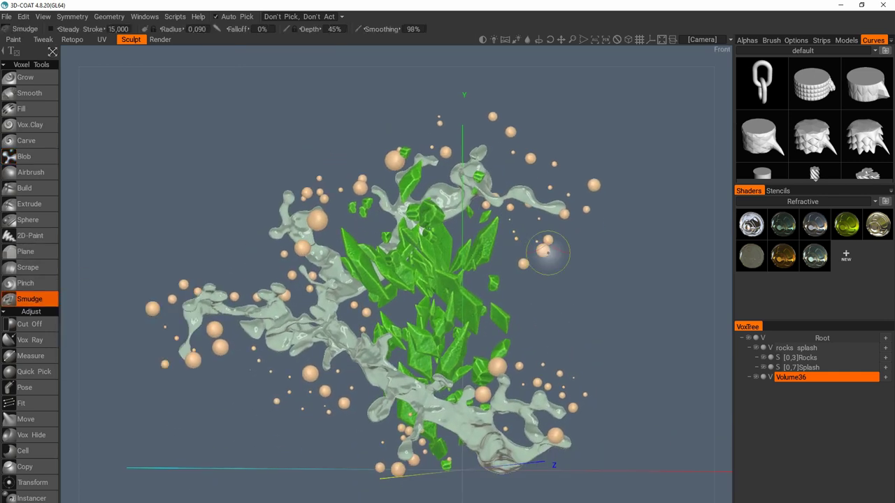
left_click(25, 418)
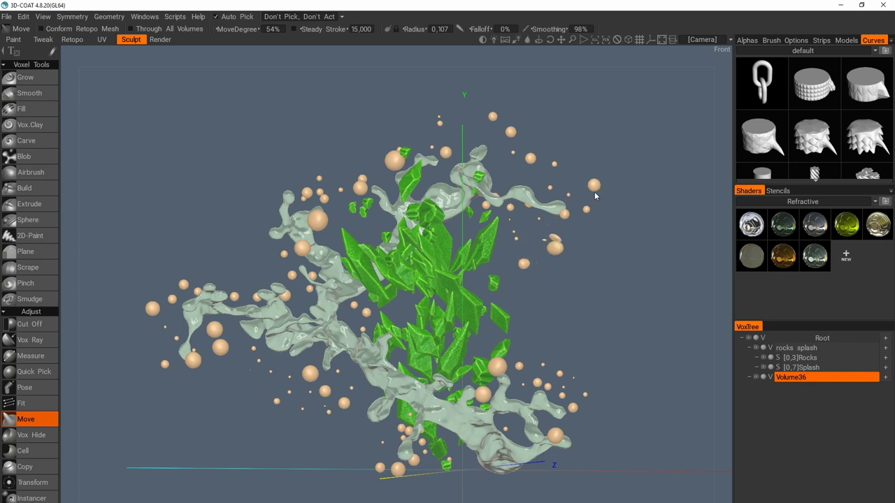
right_click_drag(578, 163, 487, 125)
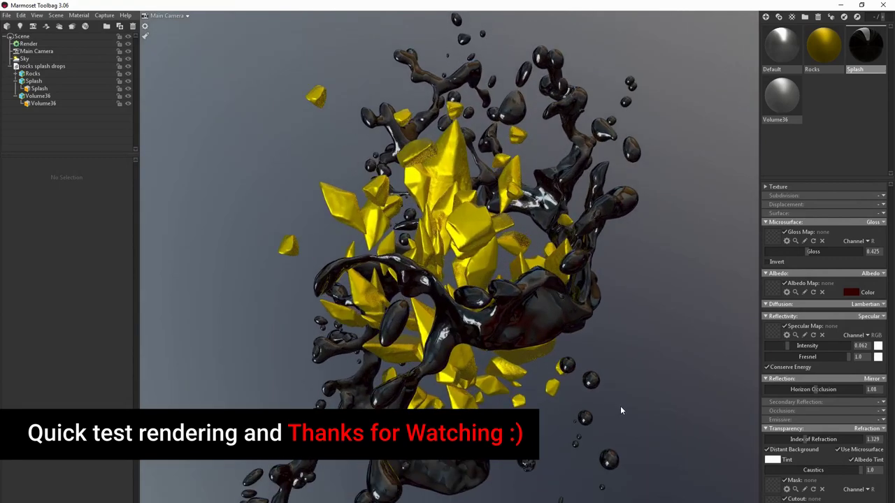
Set the Splash material's albedo to red ff0000, then rotate the sky lighting around the scene.
scroll(610, 420, "up", 5)
left_click_drag(609, 419, 601, 369)
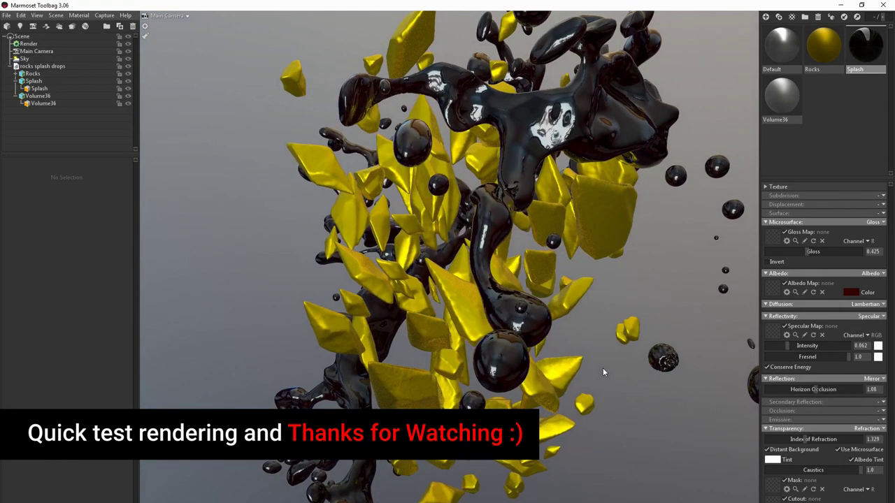
mouse_move(589, 402)
left_mouse_down()
mouse_move(595, 366)
mouse_move(574, 321)
mouse_move(612, 338)
left_mouse_up()
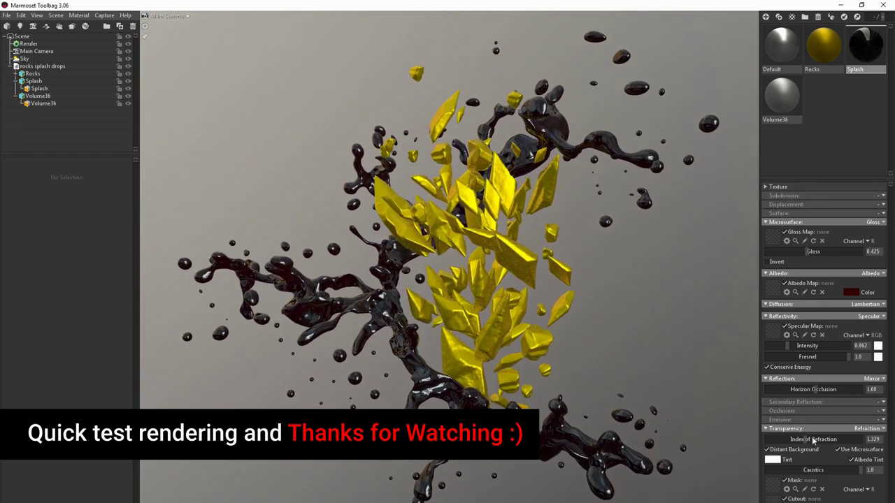
left_click(851, 293)
left_click_drag(308, 420, 325, 337)
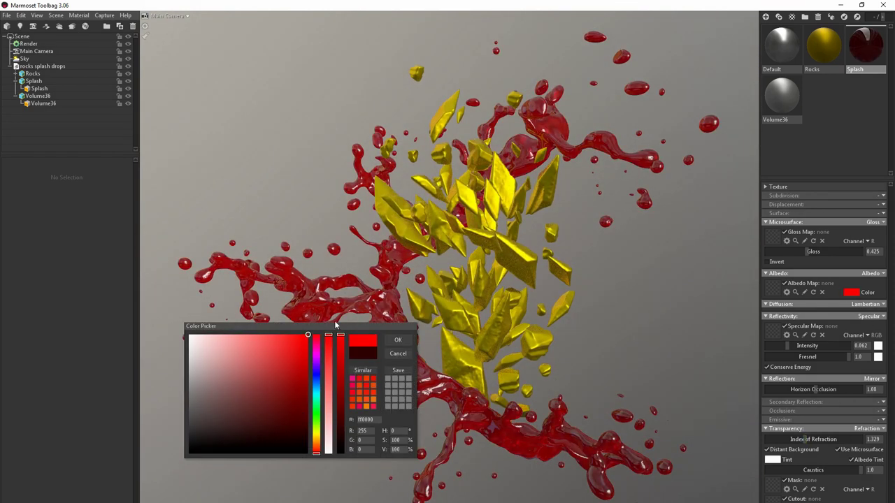
left_click(398, 340)
mouse_move(624, 350)
left_mouse_down()
mouse_move(611, 367)
mouse_move(517, 357)
mouse_move(539, 386)
mouse_move(625, 361)
mouse_move(616, 363)
mouse_move(631, 384)
mouse_move(611, 381)
left_mouse_up()
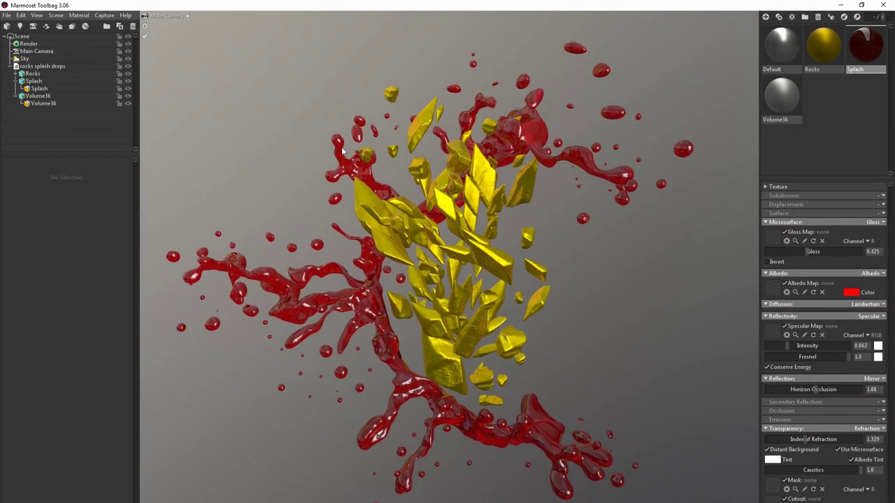
mouse_move(342, 150)
left_mouse_down("shift")
mouse_move(296, 122)
mouse_move(567, 128)
left_mouse_up("shift")
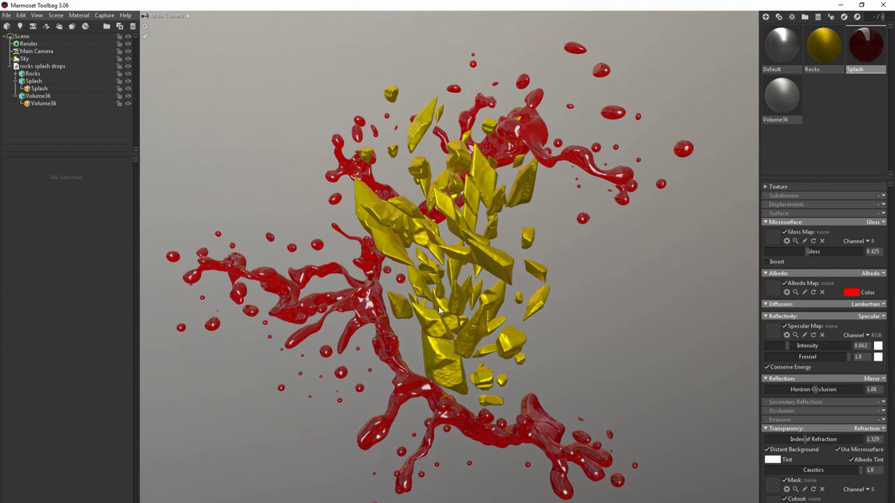